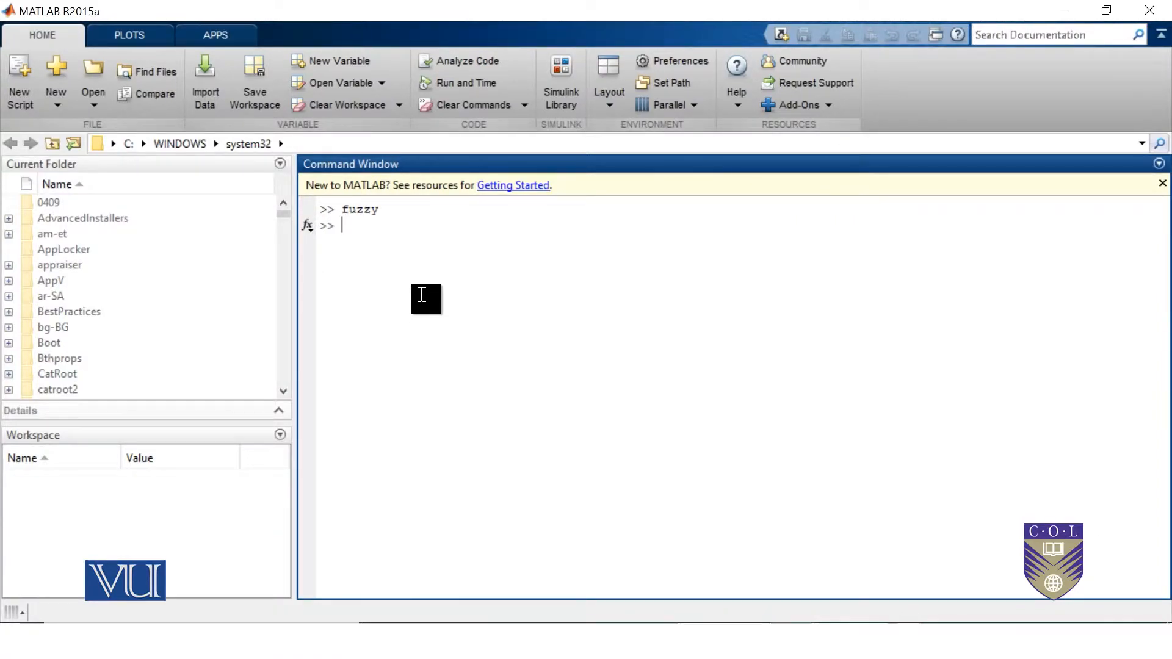
- Launch the fuzzy logic designer with the fuzzy command, minimise the untitled system, and switch to the PlantWateringSystem designer
{"action": "key", "text": "Up"}
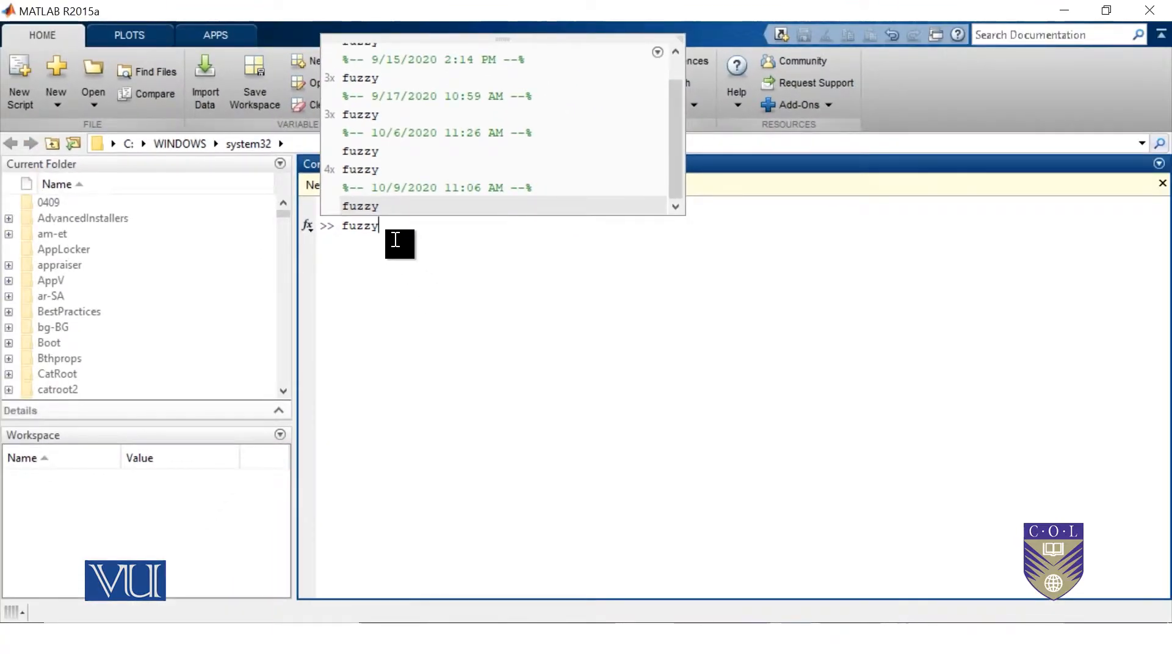
{"action": "key", "text": "Return"}
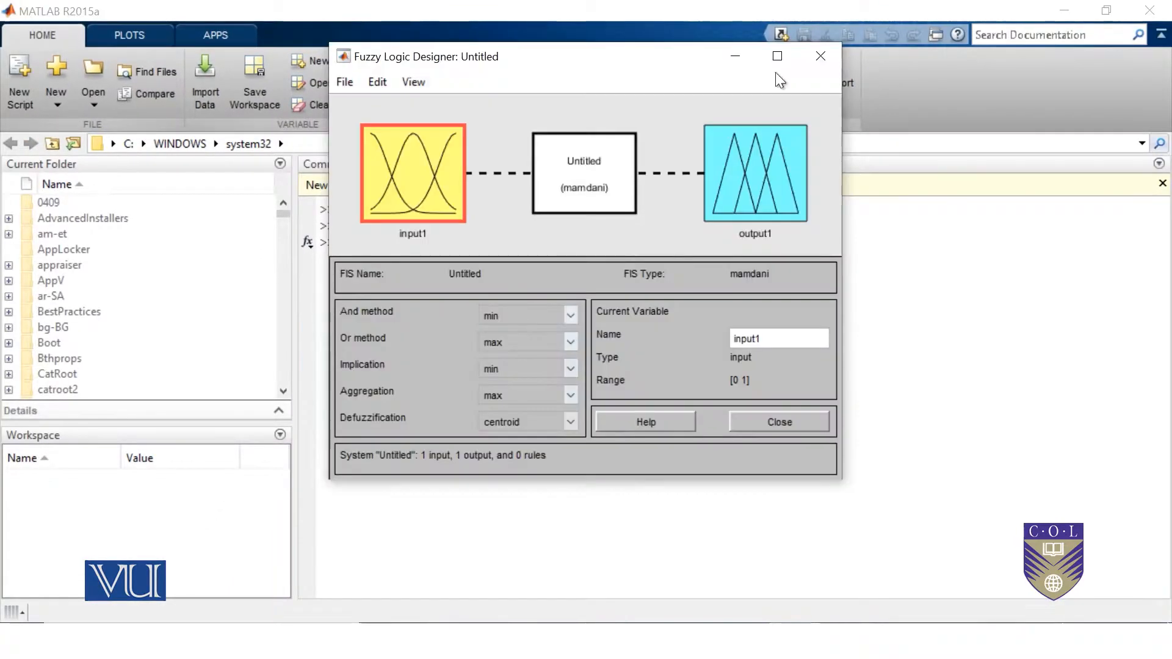
{"action": "left_click", "coordinate": [735, 56]}
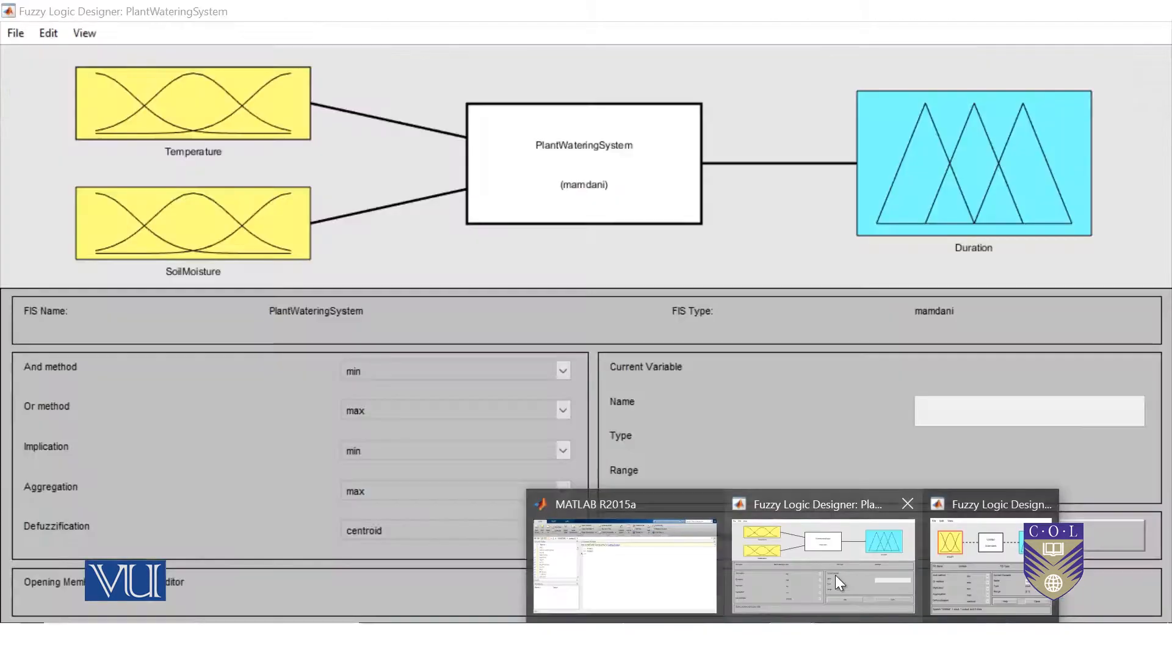
{"action": "left_click", "coordinate": [836, 574]}
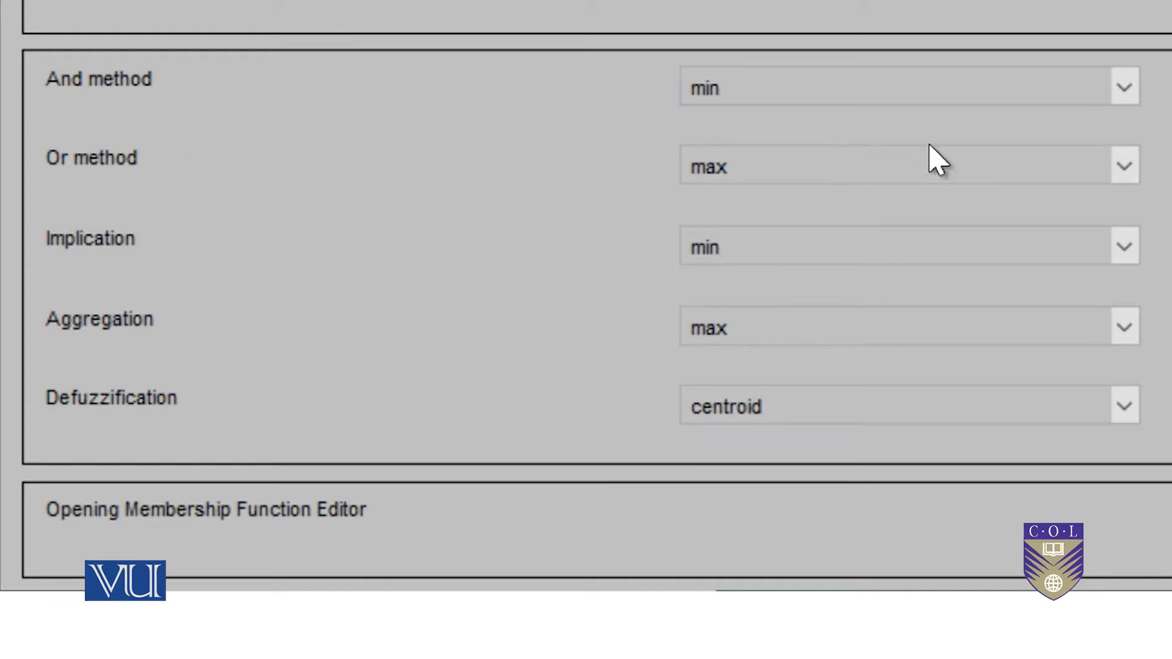
- Review the available options for the system's Or, Implication, Aggregation and Defuzzification methods without altering them
{"action": "left_click", "coordinate": [1107, 161]}
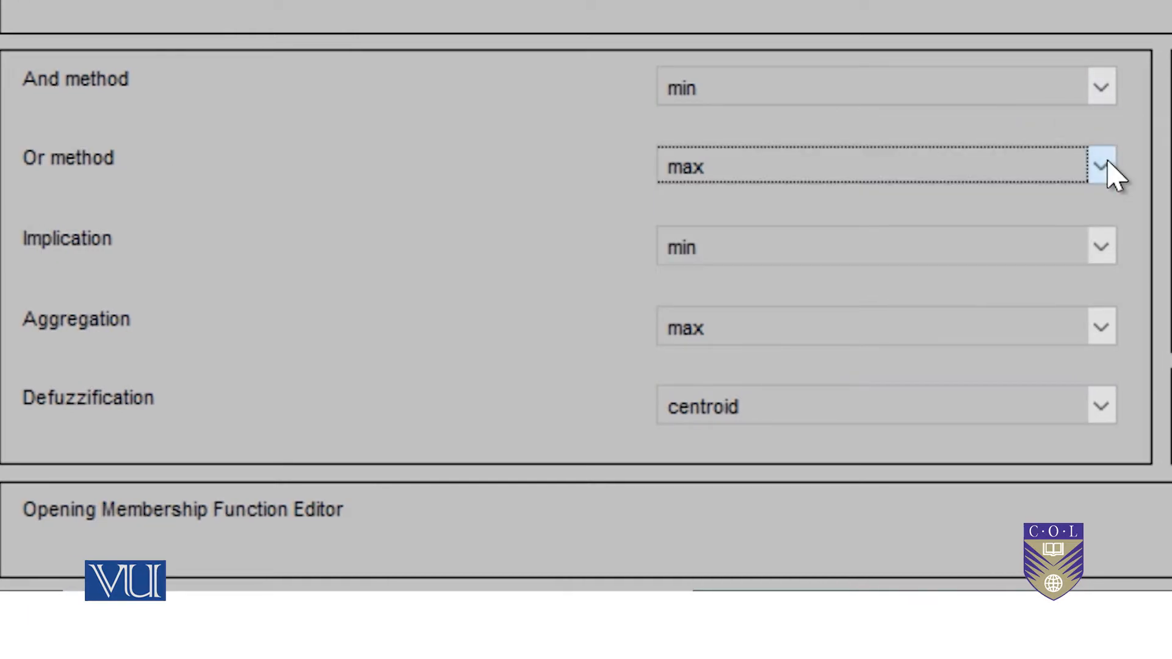
{"action": "left_click", "coordinate": [1102, 247]}
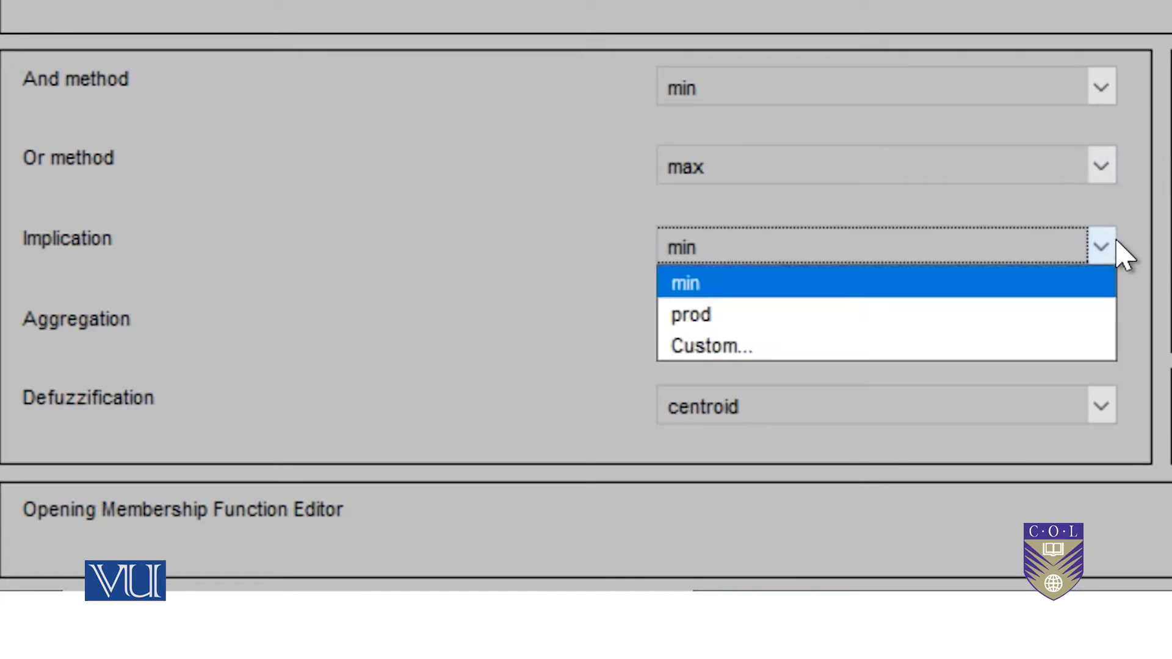
{"action": "left_click", "coordinate": [1117, 242]}
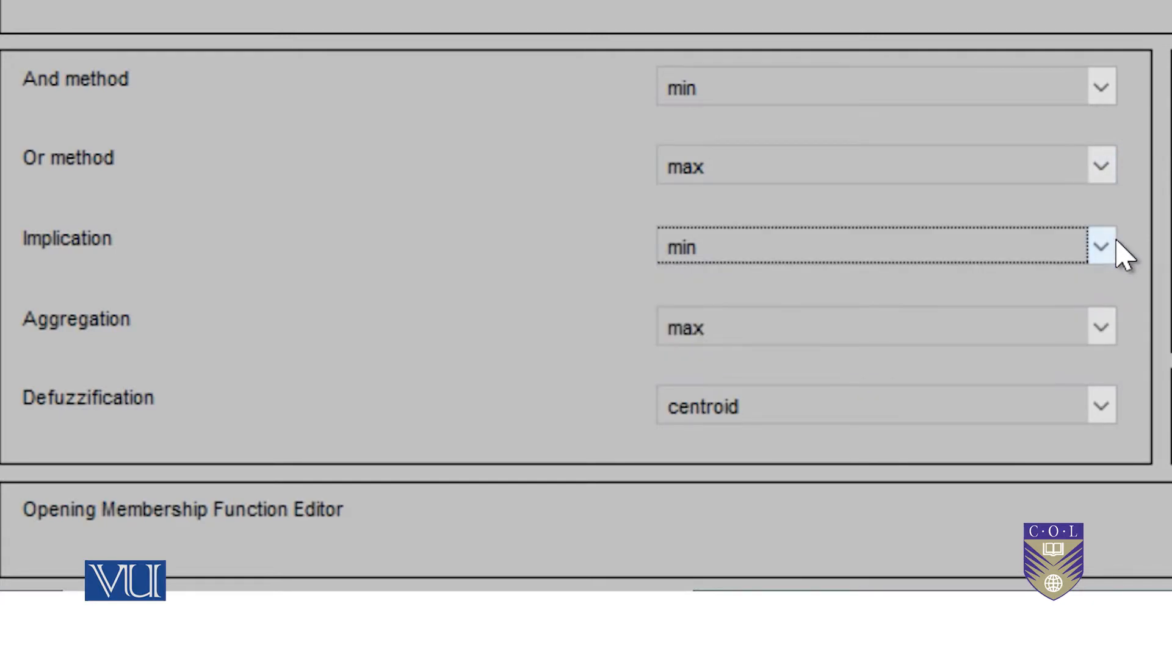
{"action": "left_click", "coordinate": [1105, 326]}
{"action": "left_click", "coordinate": [1106, 328]}
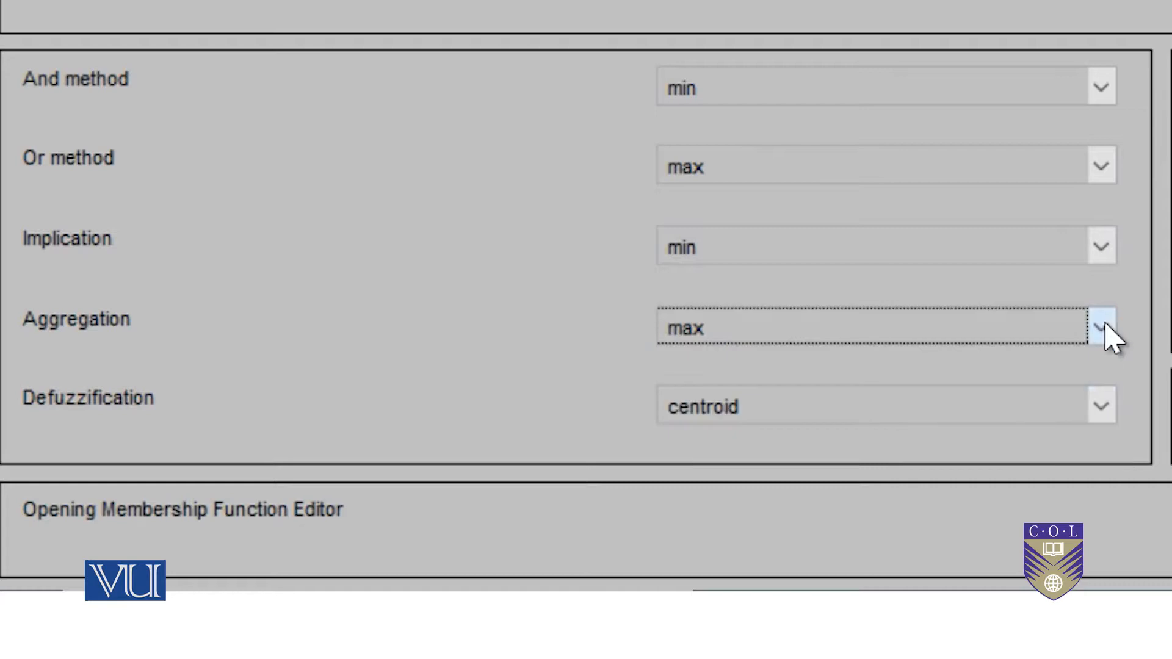
{"action": "left_click", "coordinate": [1103, 406]}
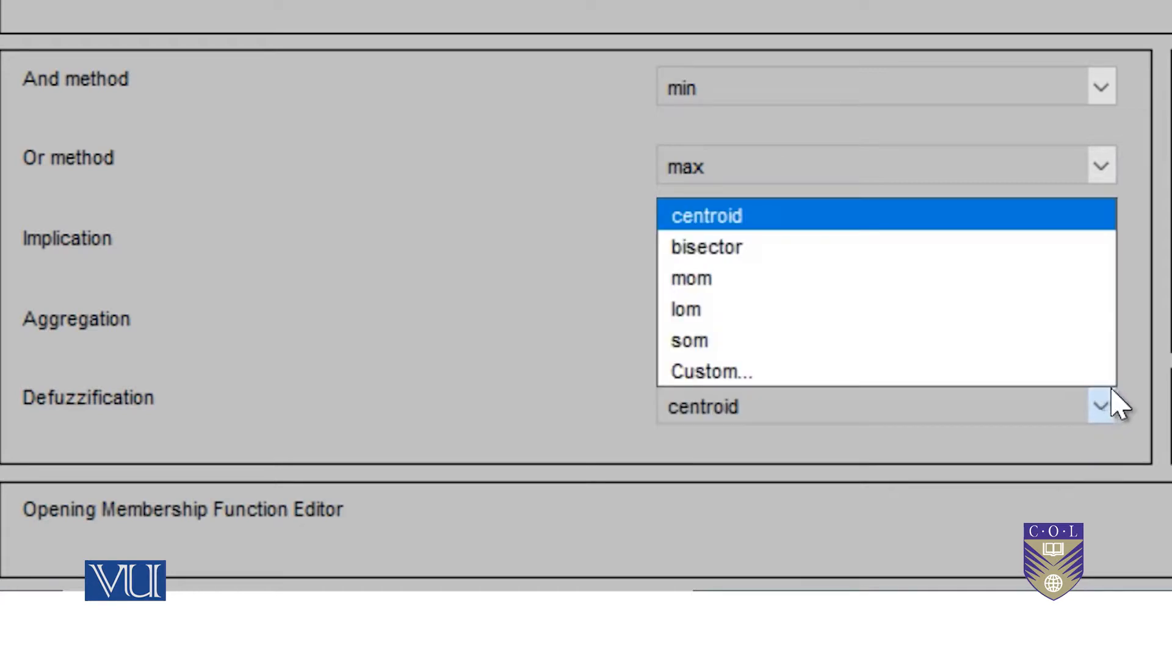
{"action": "left_click", "coordinate": [532, 433]}
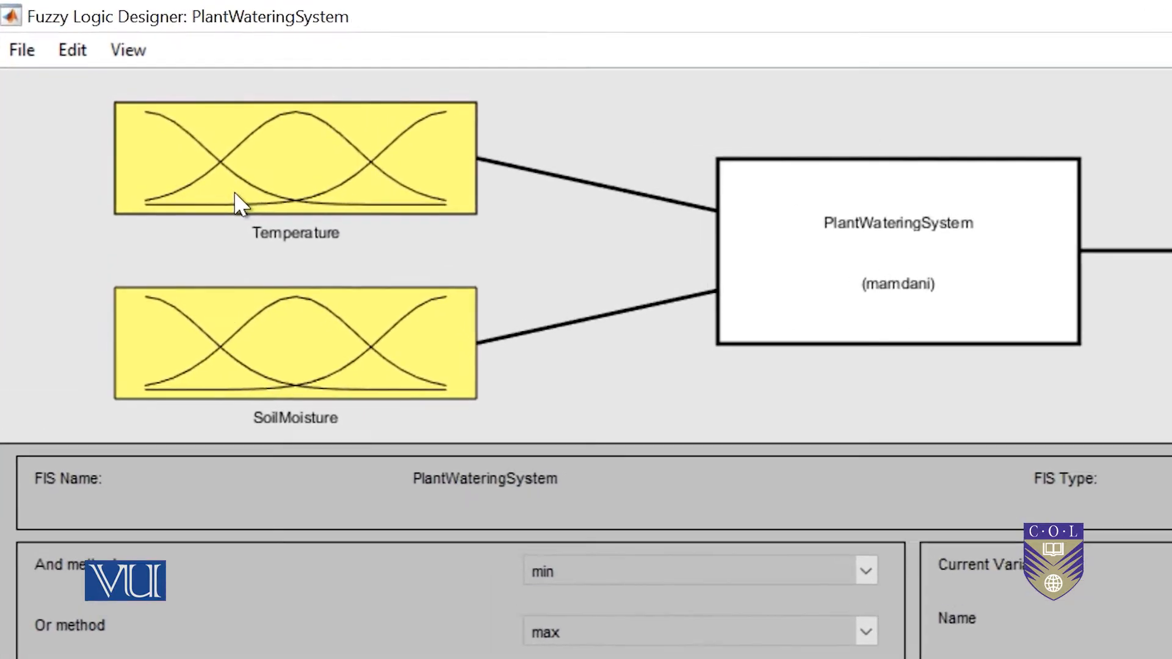
- Open the Temperature input in the Membership Function Editor and maximise the editor window
{"action": "left_click", "coordinate": [165, 122]}
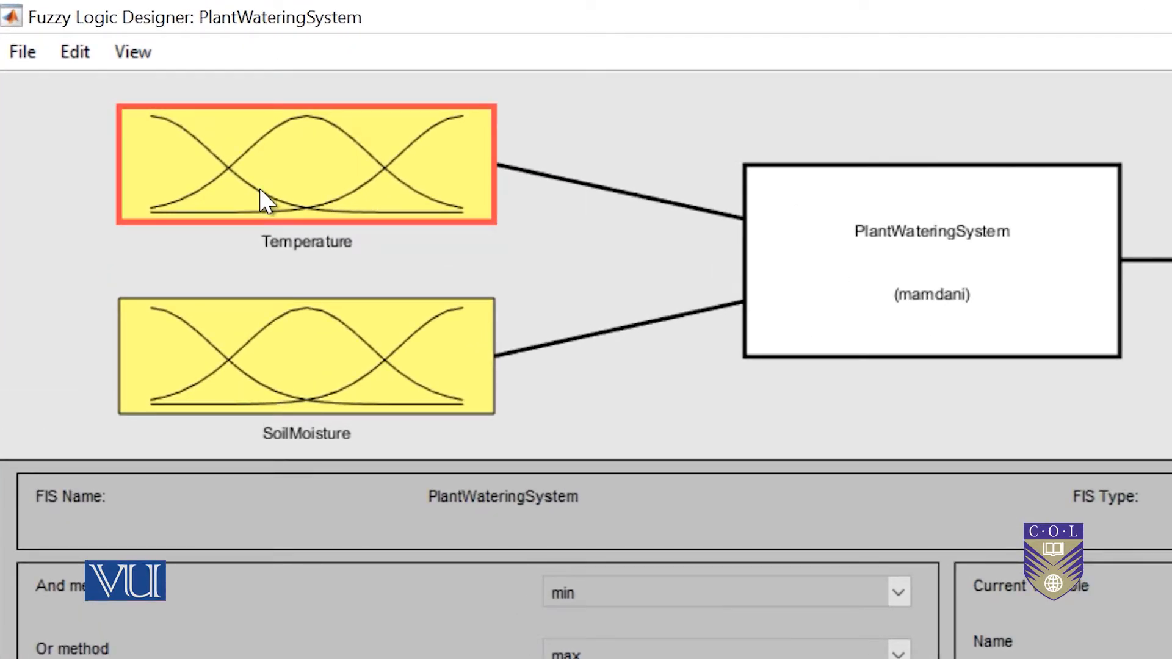
{"action": "double_click", "coordinate": [265, 197]}
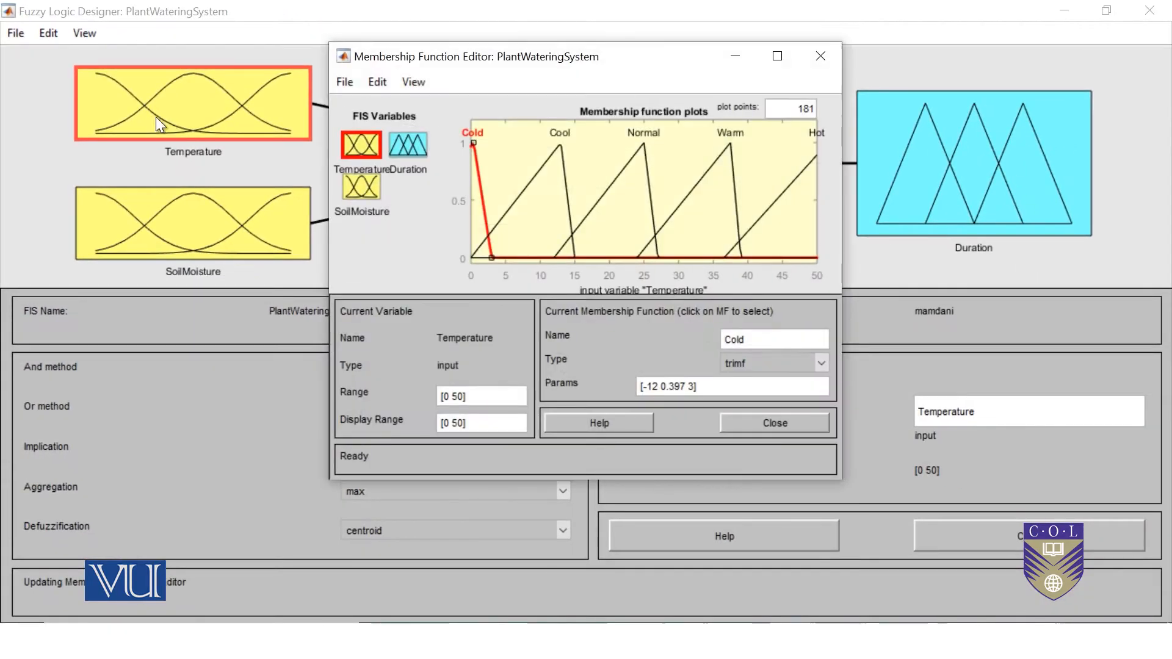
{"action": "left_click", "coordinate": [778, 61]}
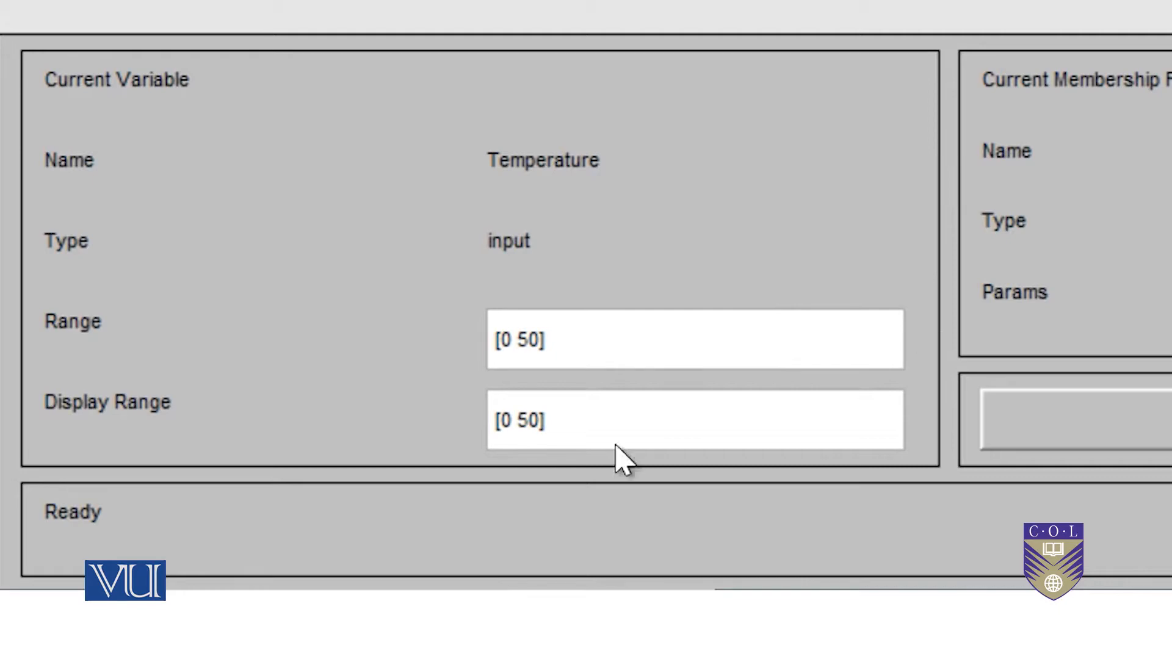
- Examine Temperature's range and the membership function types available for its Cold function
{"action": "left_click", "coordinate": [607, 354]}
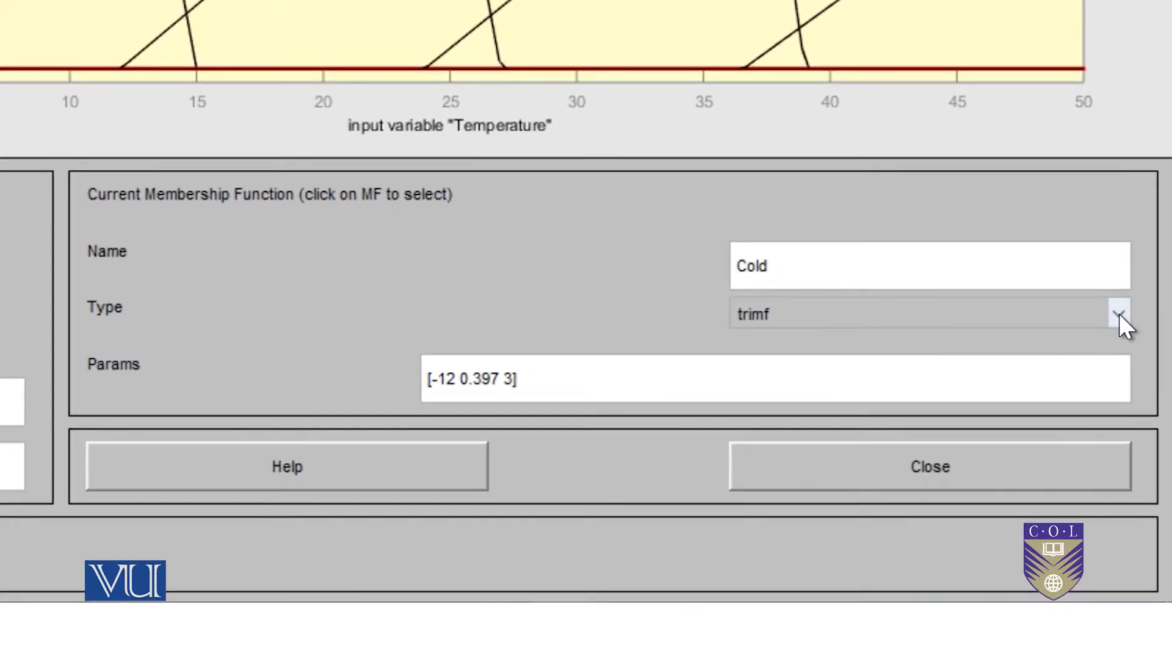
{"action": "left_click", "coordinate": [1135, 432]}
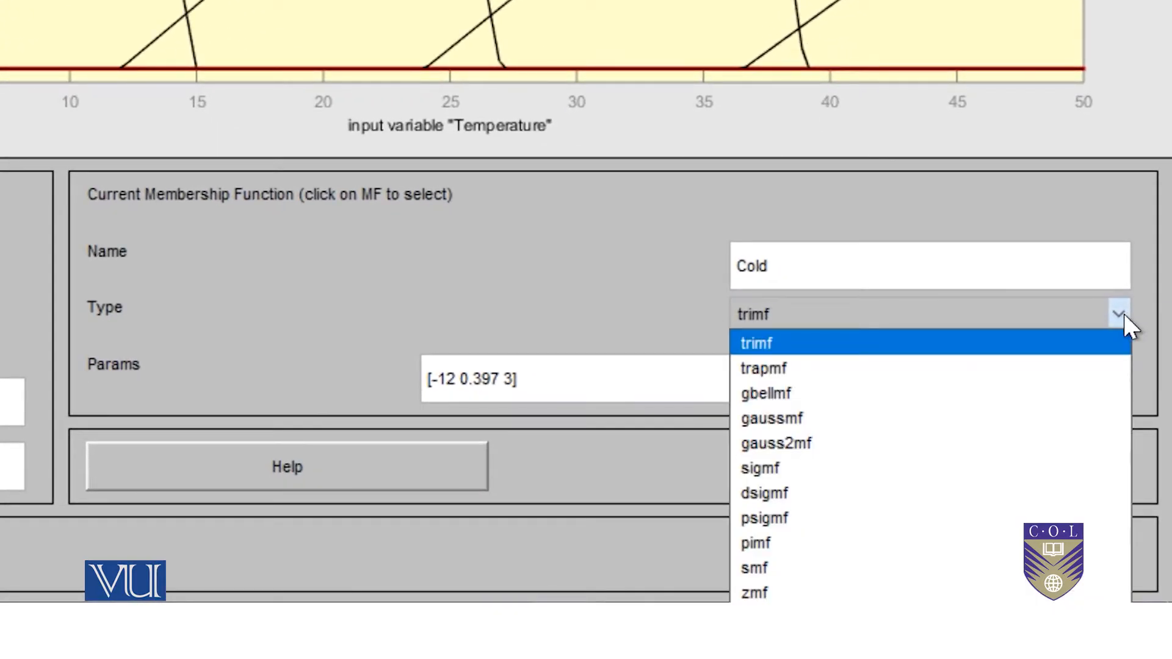
{"action": "left_click", "coordinate": [1122, 314]}
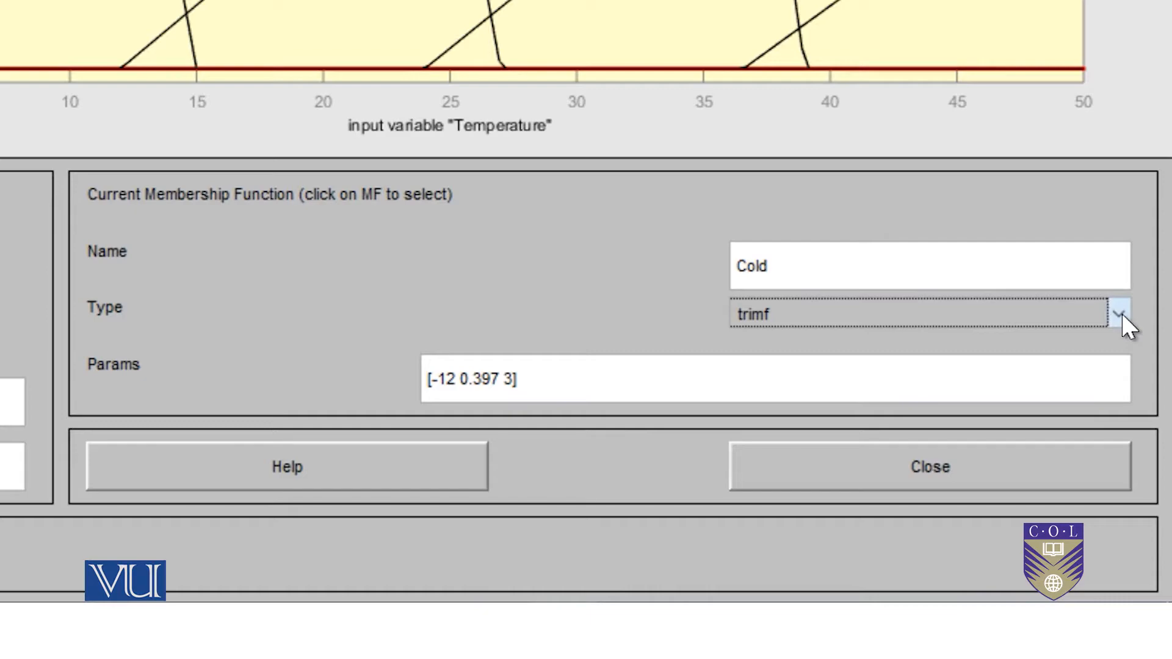
- Inspect the membership functions of the SoilMoisture input and the Duration output, including Duration's range
{"action": "left_click", "coordinate": [72, 191]}
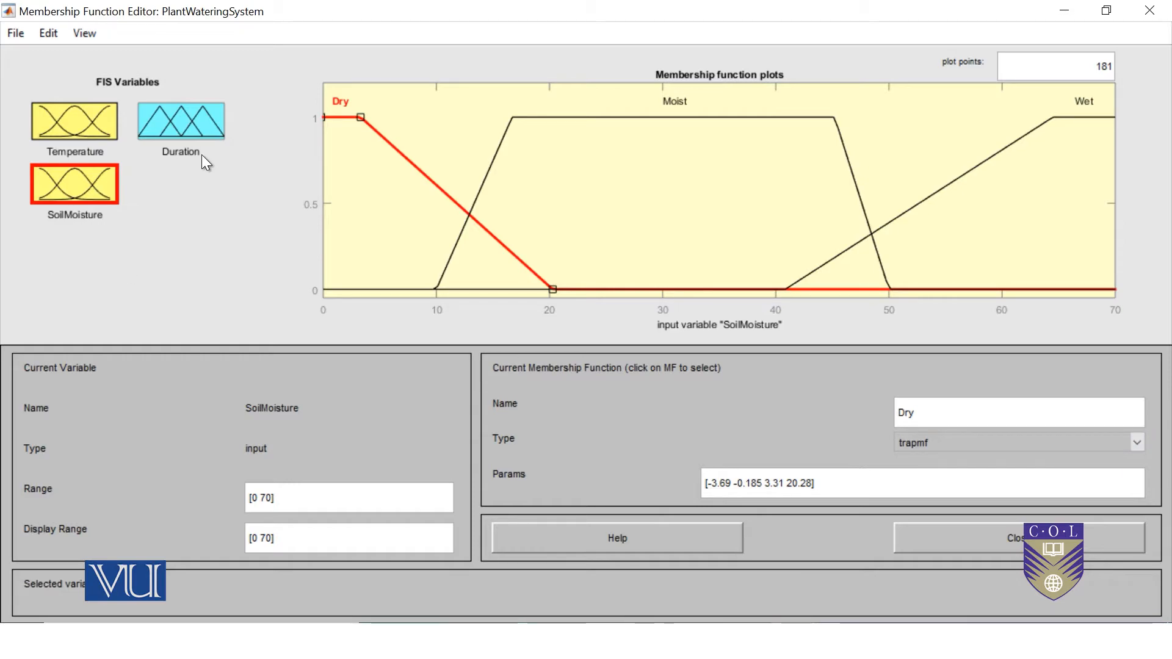
{"action": "left_click", "coordinate": [173, 122]}
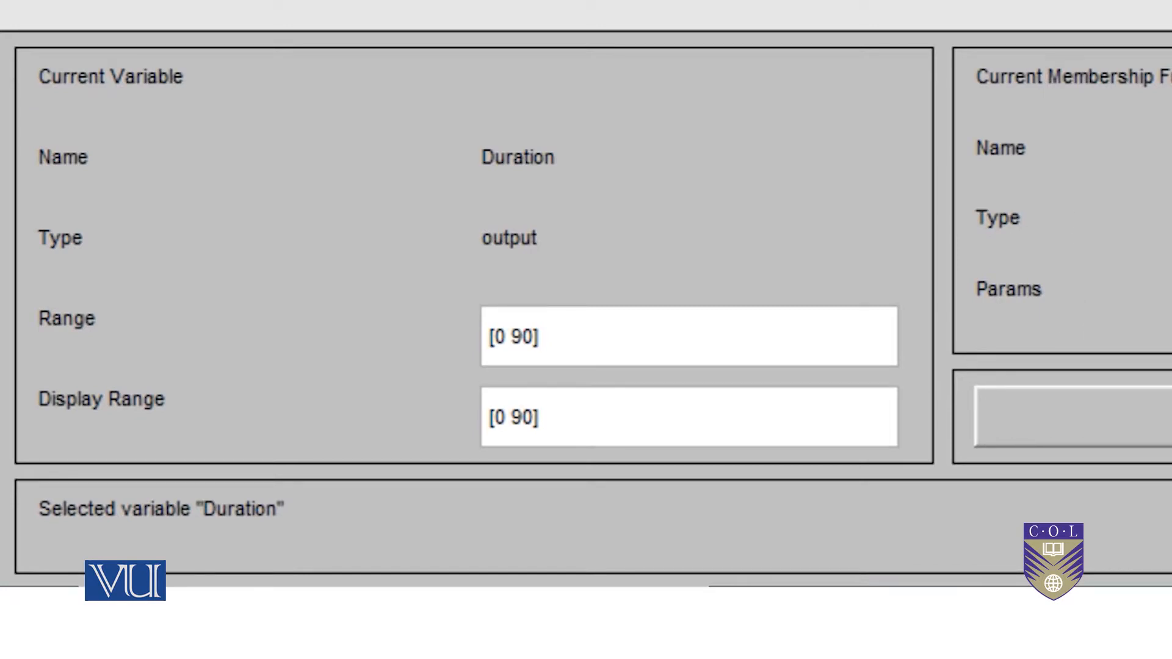
{"action": "left_click", "coordinate": [624, 325]}
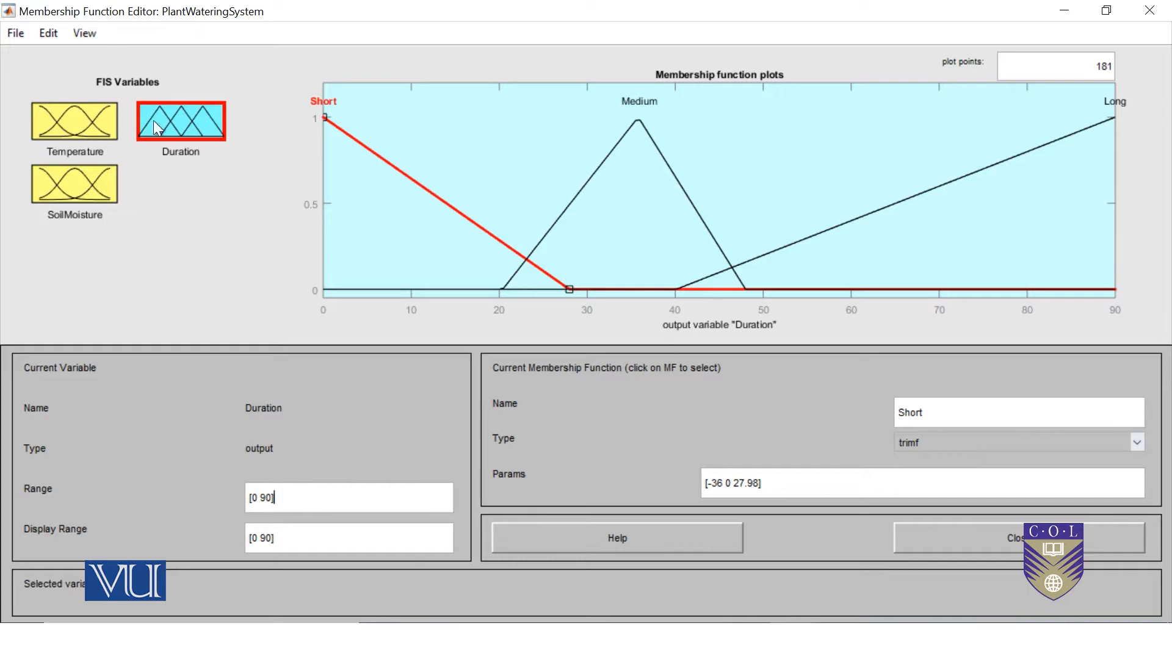
- Open the Rule Viewer for PlantWateringSystem and maximise its window
{"action": "left_click", "coordinate": [46, 34]}
{"action": "mouse_move", "coordinate": [86, 34]}
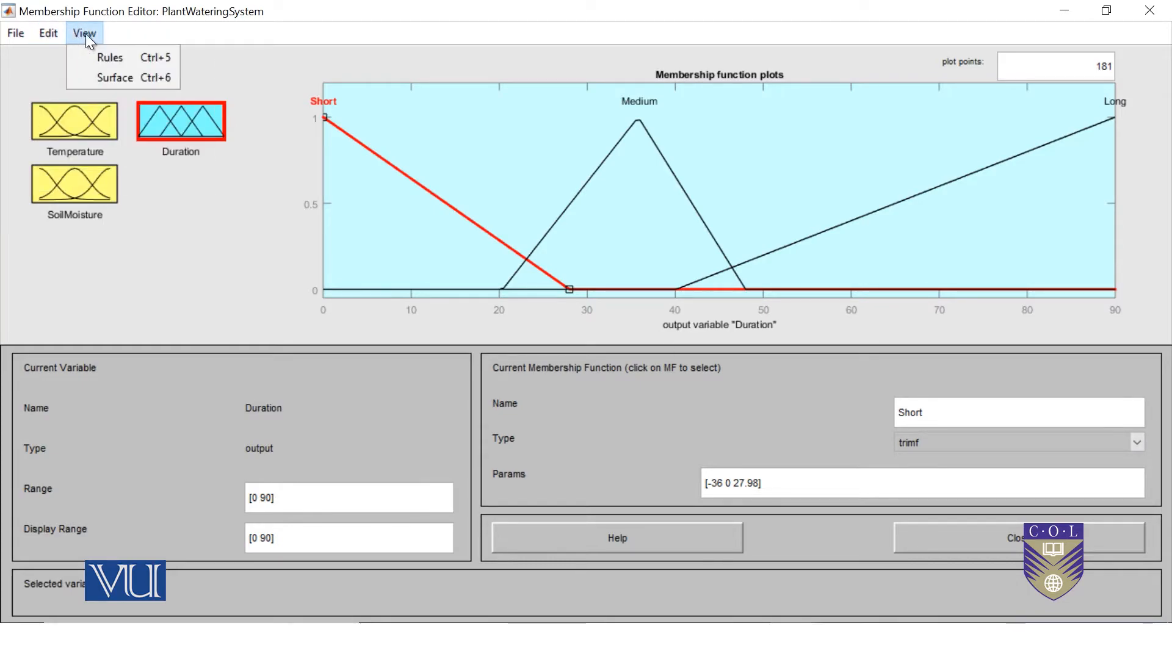
{"action": "left_click", "coordinate": [111, 55]}
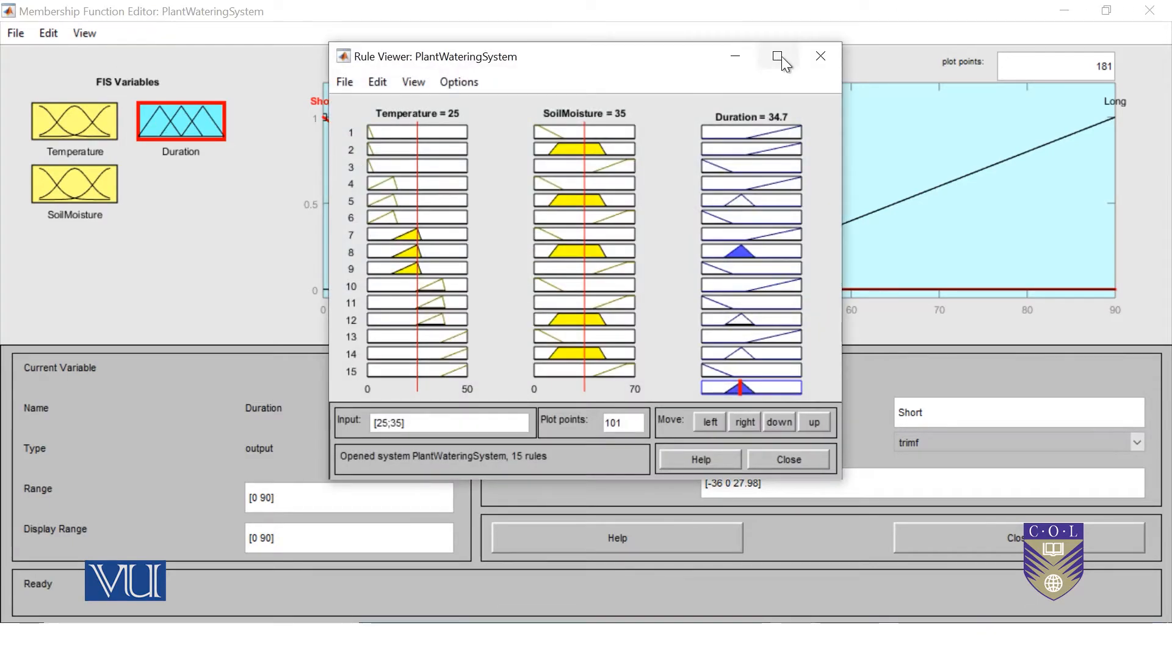
{"action": "left_click", "coordinate": [780, 56]}
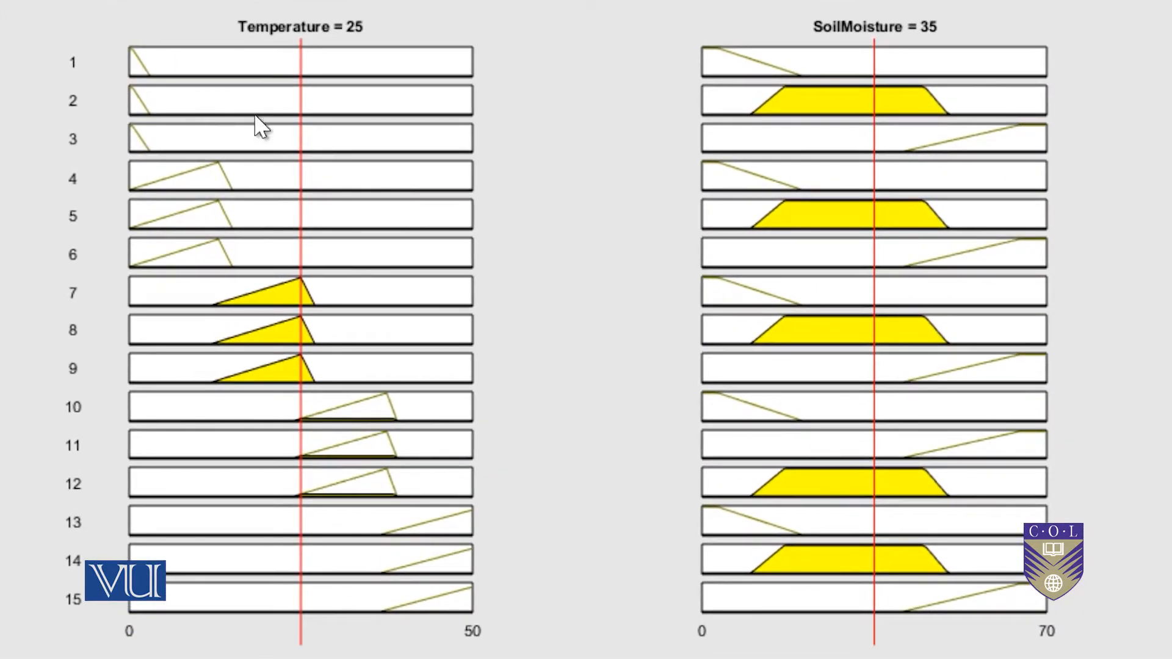
- Vary both rule inputs, moving SoilMoisture to about 46.7, and finish with Temperature at about 27.9 and SoilMoisture at about 20.8
{"action": "left_click_drag", "start_coordinate": [241, 149], "coordinate": [189, 161]}
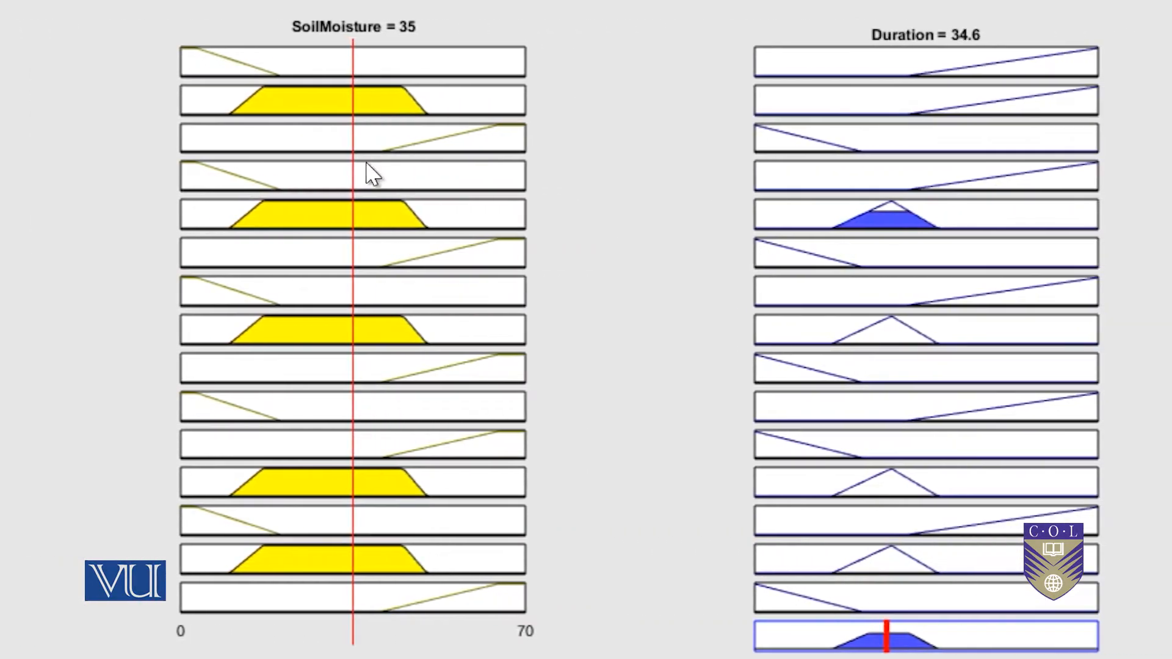
{"action": "left_click_drag", "start_coordinate": [348, 178], "coordinate": [411, 183]}
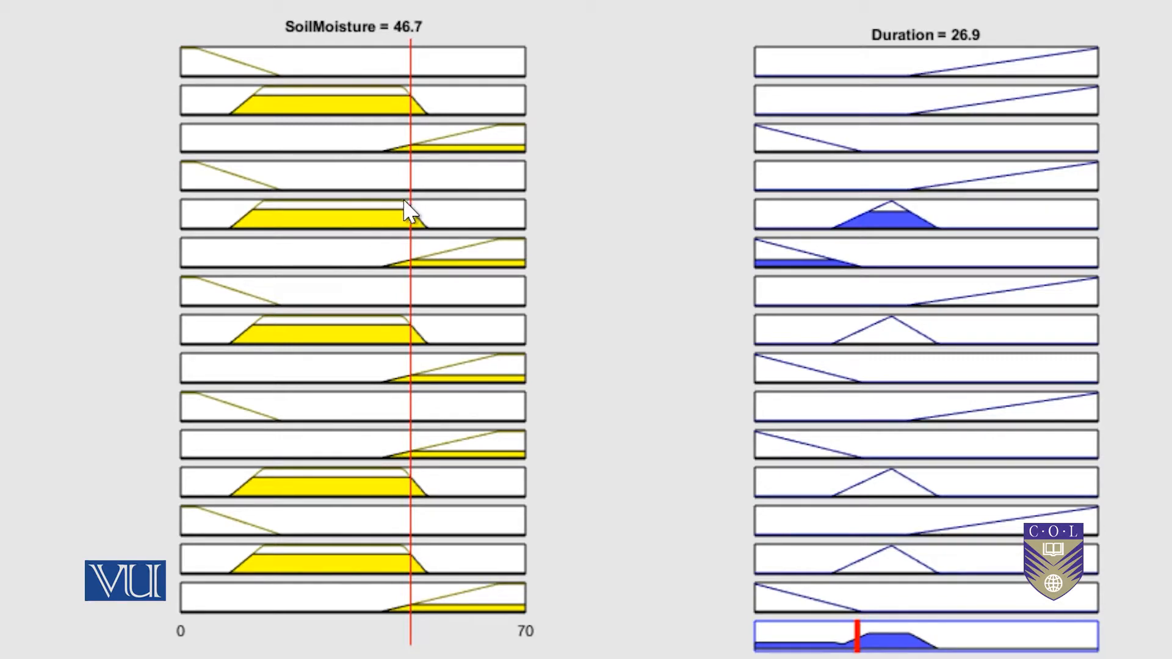
{"action": "left_click_drag", "start_coordinate": [403, 202], "coordinate": [286, 250]}
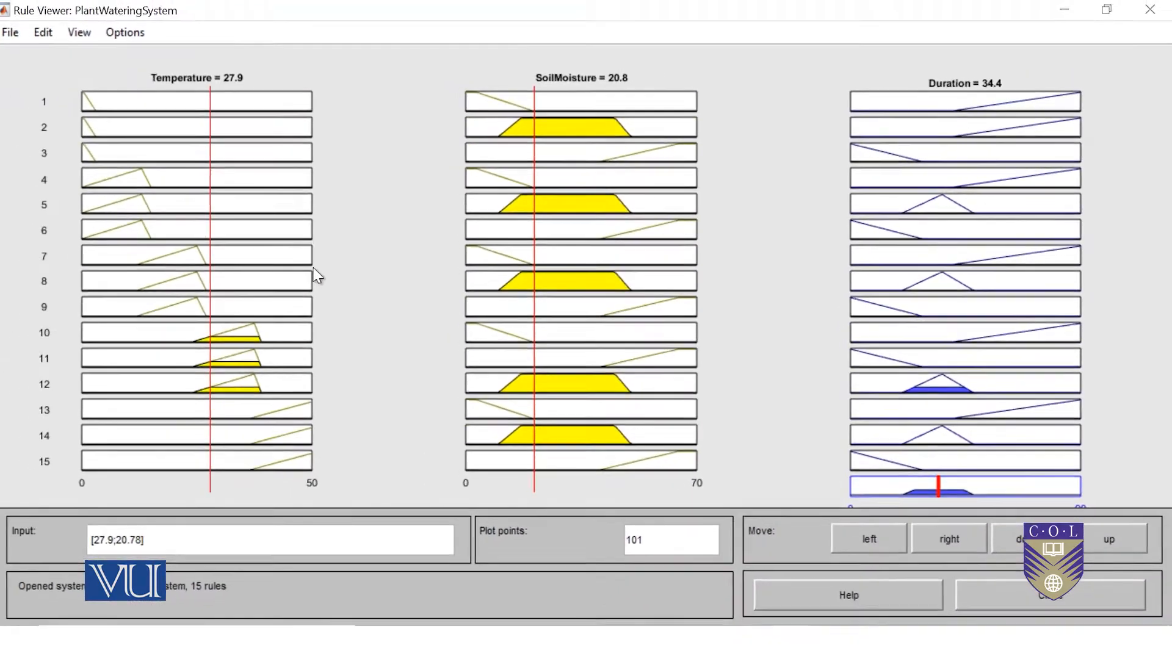
- Open the Rule Editor from the Rule Viewer to show the system's if-then rules
{"action": "left_click", "coordinate": [85, 37]}
{"action": "mouse_move", "coordinate": [51, 31]}
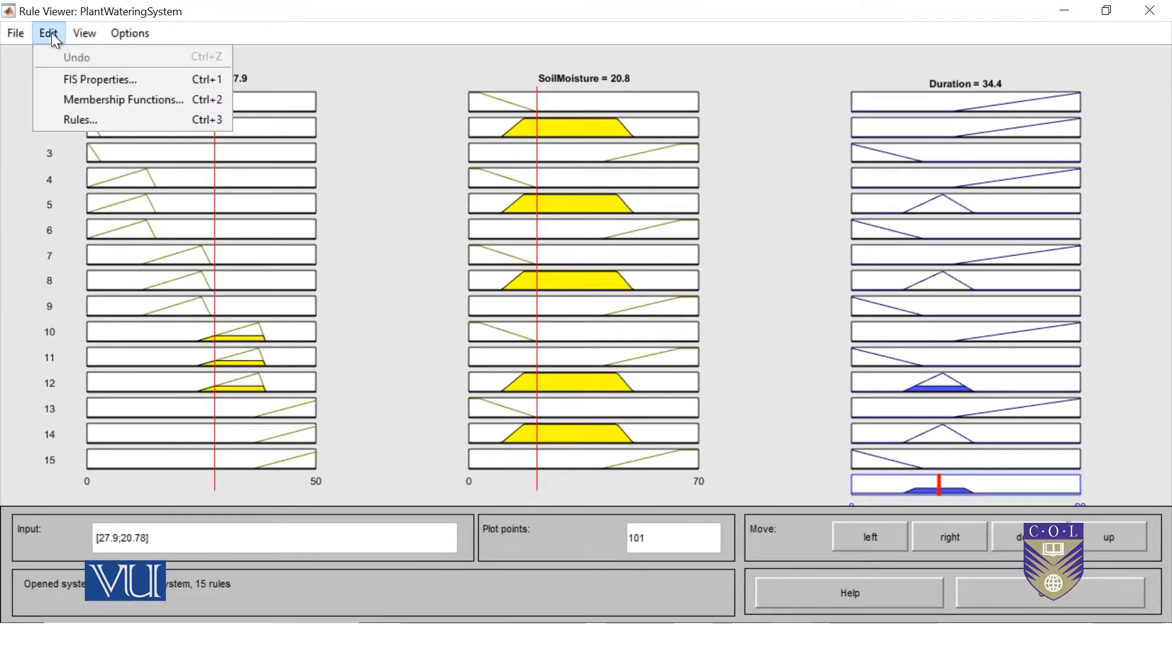
{"action": "left_click", "coordinate": [84, 119]}
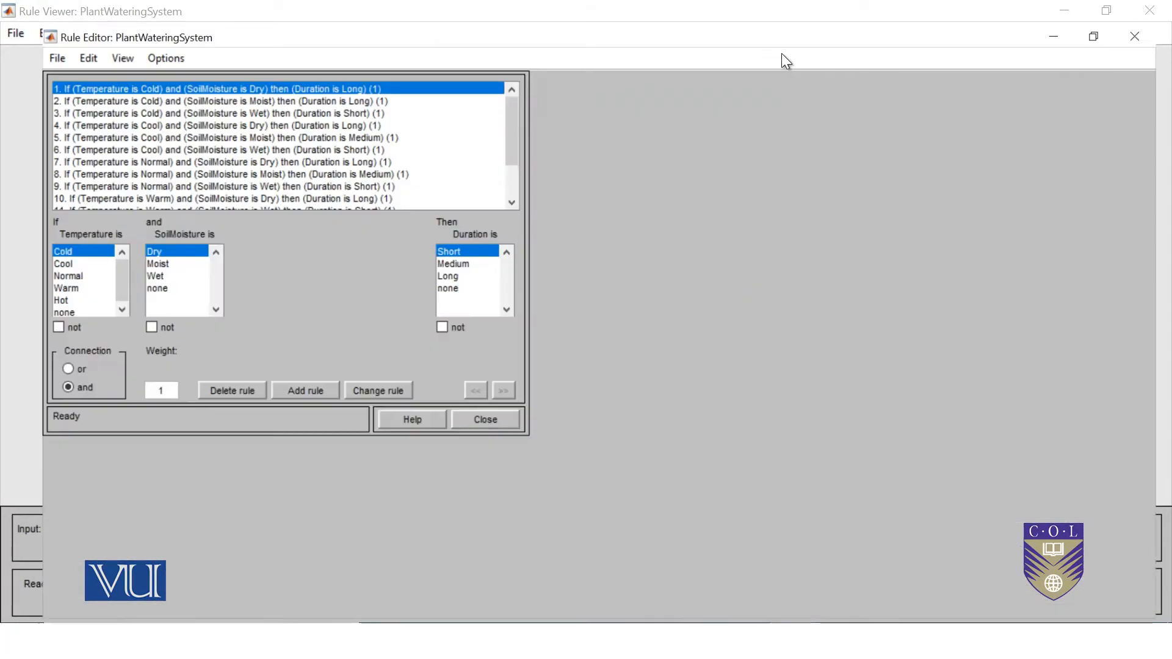
- Open the Surface Viewer at full size and examine the Duration surface over Temperature and SoilMoisture from several angles
{"action": "left_click", "coordinate": [779, 56]}
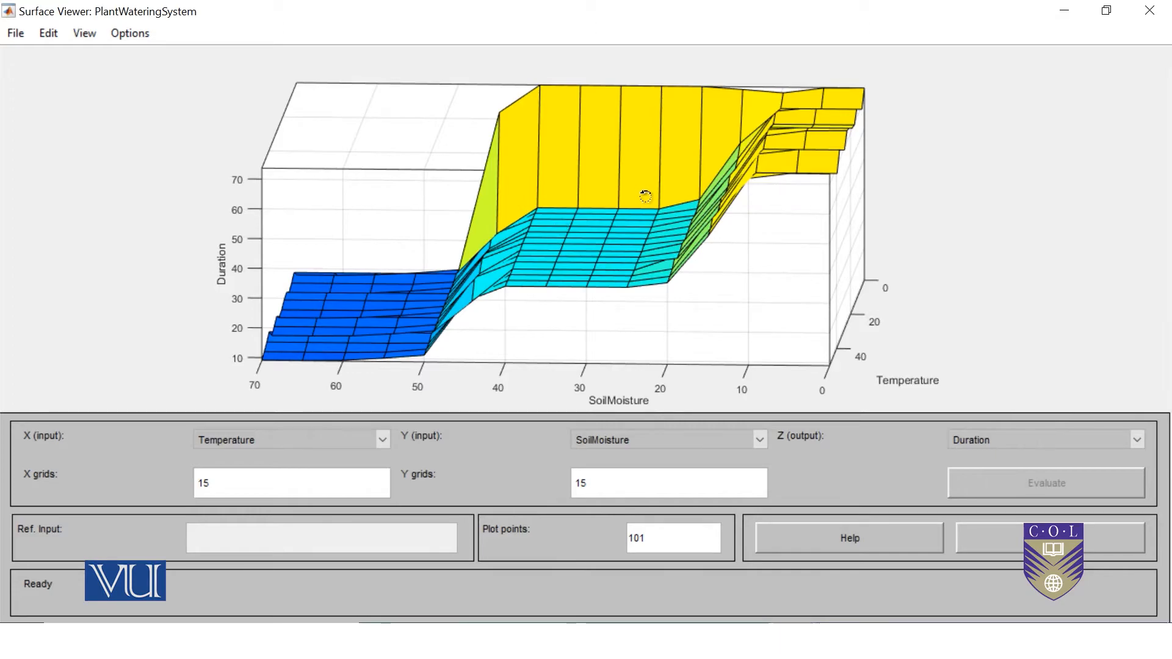
{"action": "left_click_drag", "start_coordinate": [645, 196], "coordinate": [513, 239]}
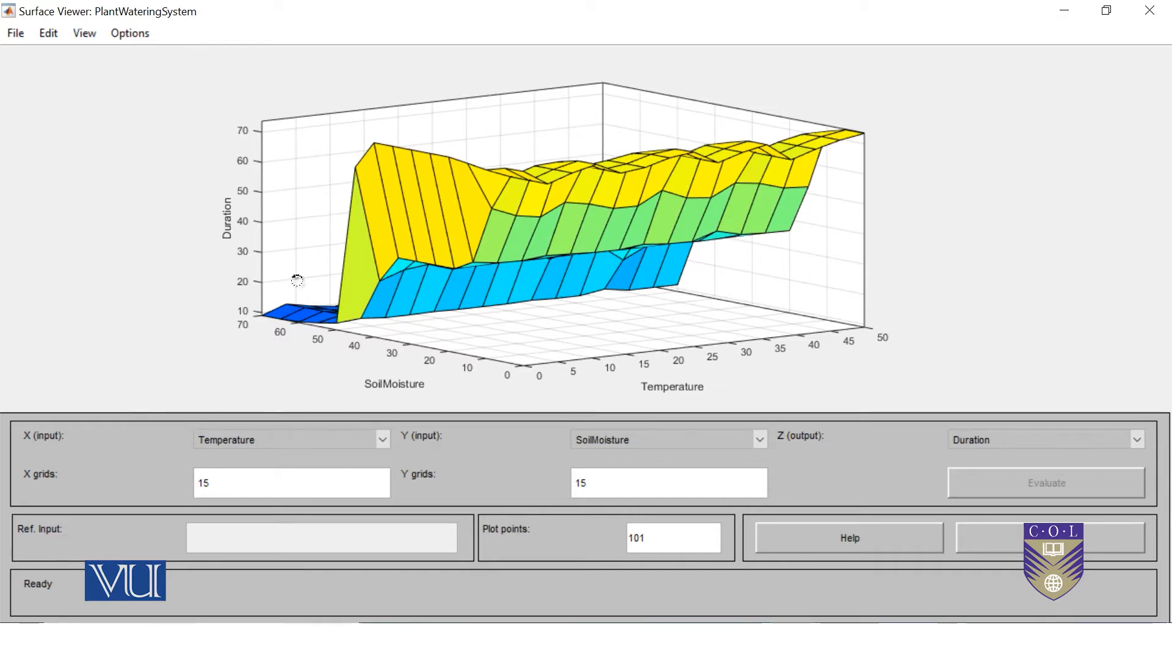
{"action": "left_click_drag", "start_coordinate": [528, 292], "coordinate": [660, 283]}
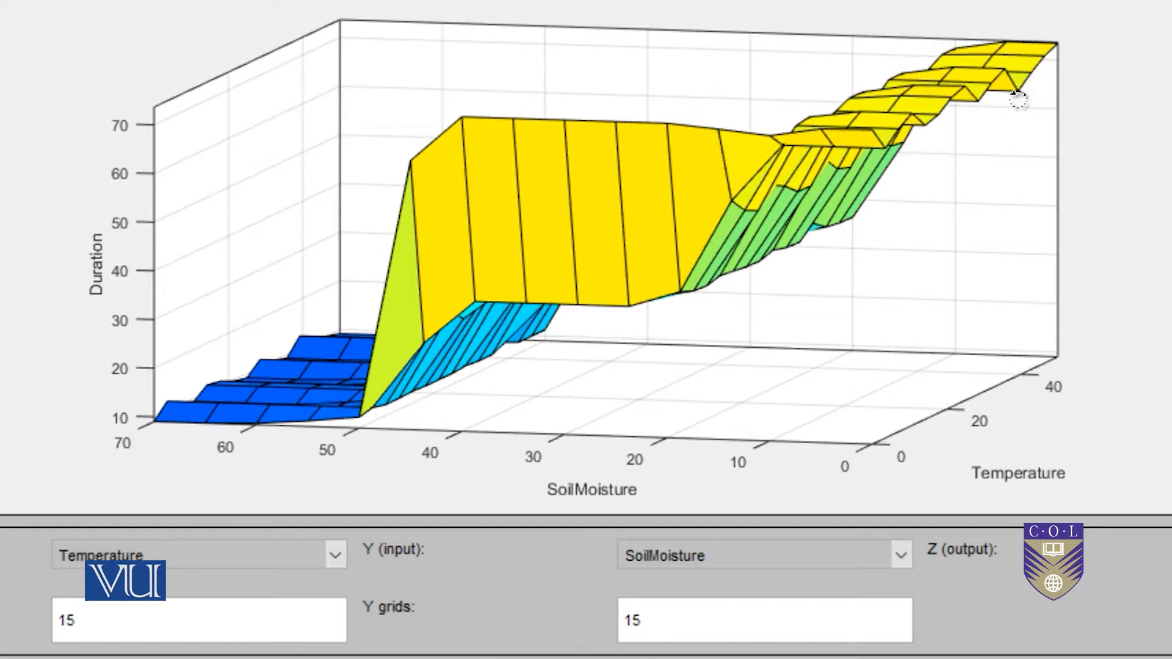
{"action": "left_click_drag", "start_coordinate": [1020, 66], "coordinate": [1029, 85]}
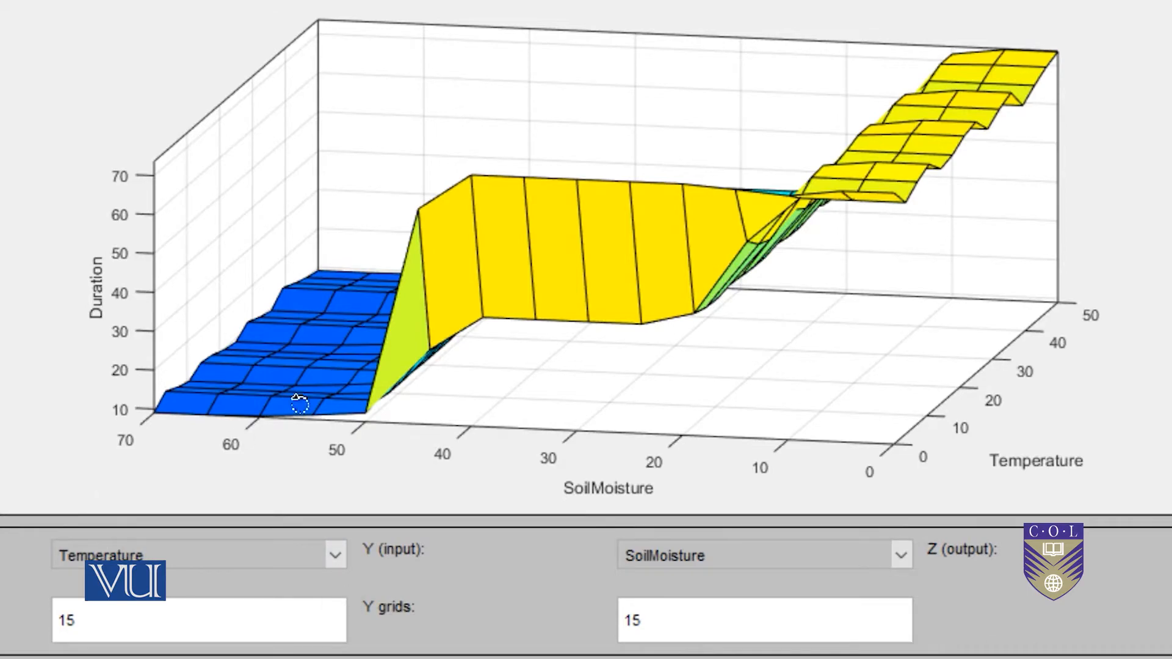
{"action": "left_click_drag", "start_coordinate": [482, 306], "coordinate": [542, 309]}
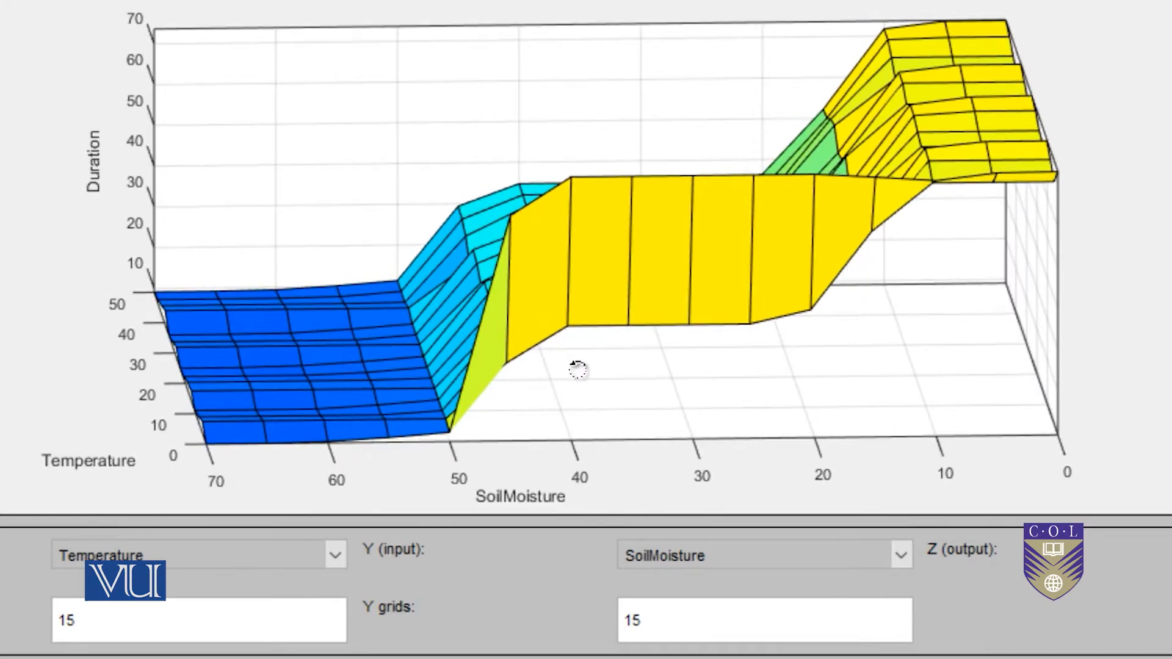
{"action": "left_click_drag", "start_coordinate": [578, 369], "coordinate": [514, 332]}
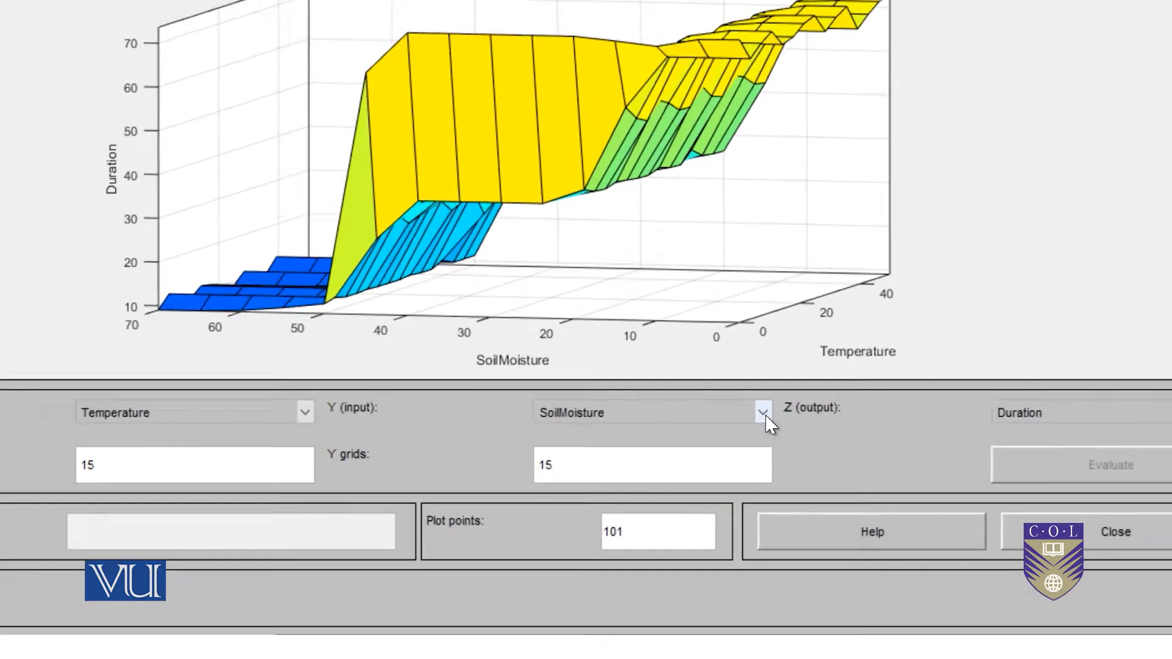
- Plot Duration against Temperature alone by setting the Y input to none, and restore the Y input to SoilMoisture
{"action": "left_click", "coordinate": [761, 441]}
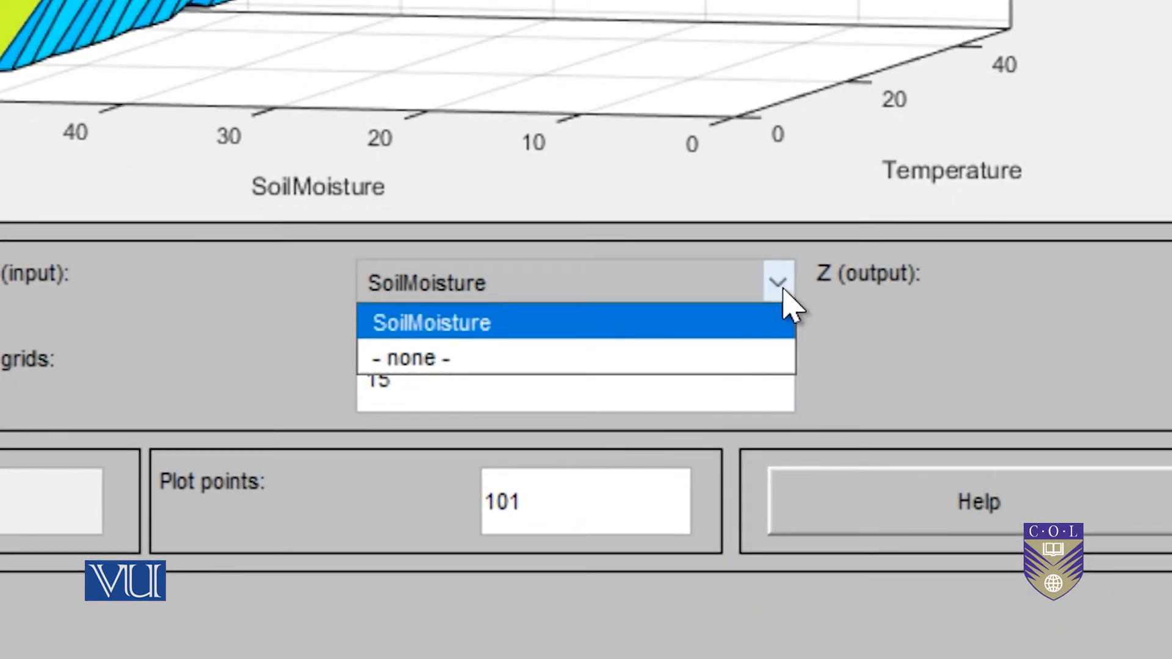
{"action": "left_click", "coordinate": [745, 358]}
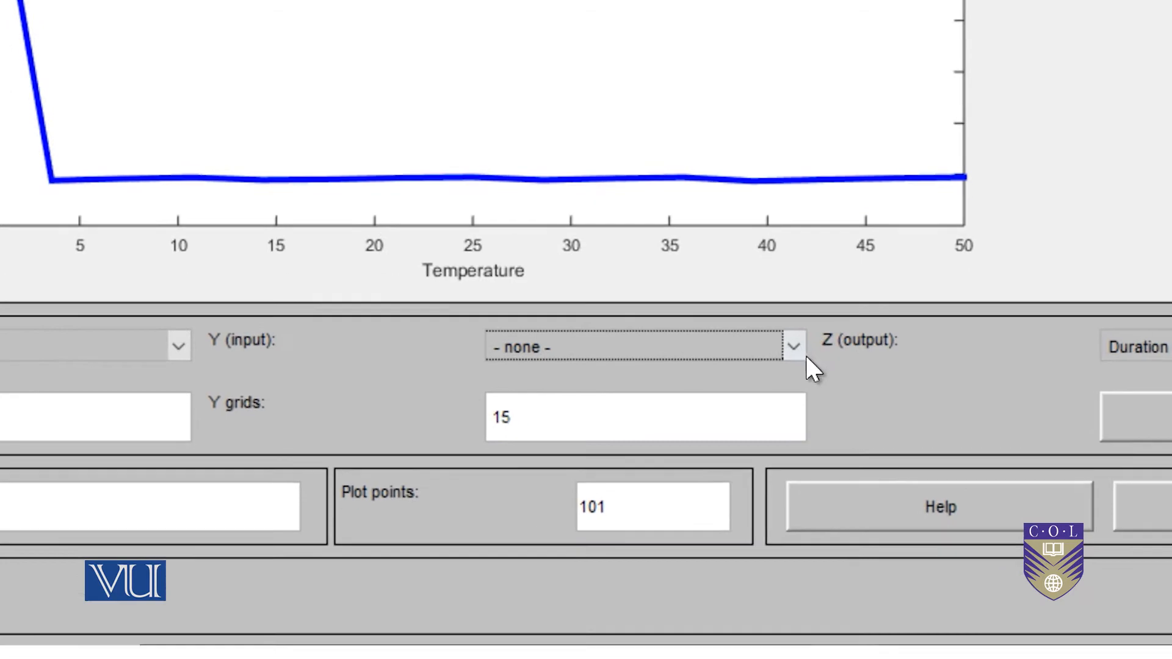
{"action": "left_click", "coordinate": [853, 542]}
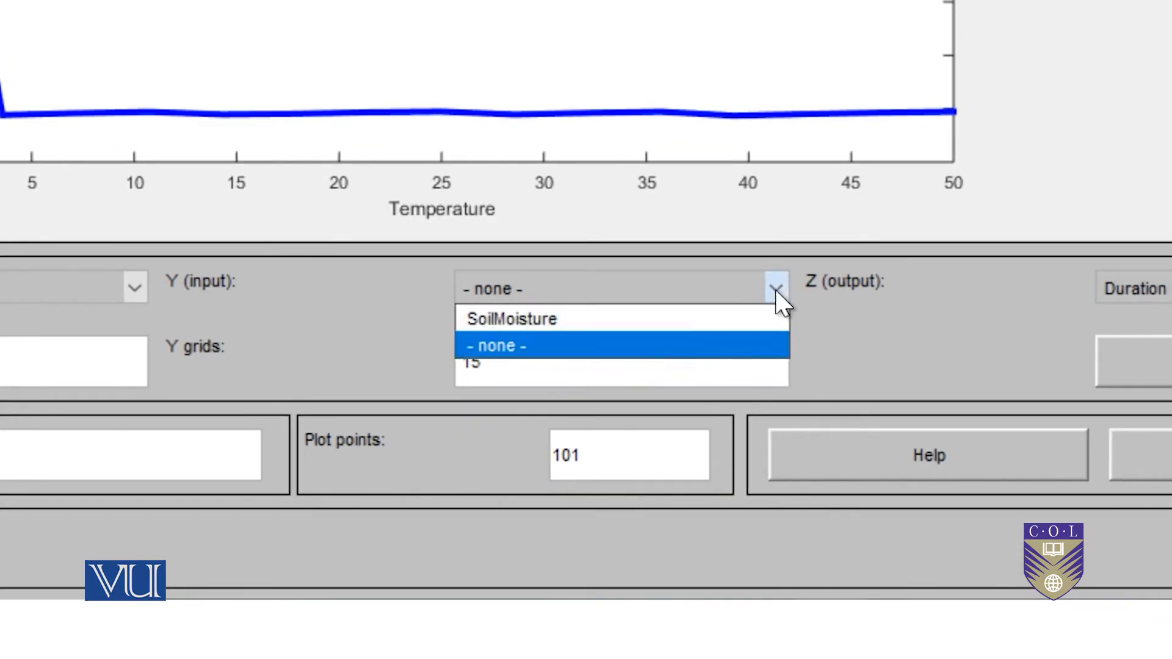
{"action": "left_click", "coordinate": [511, 319]}
- Plot Duration against SoilMoisture alone by setting the X input to SoilMoisture and the Y input to none
{"action": "left_click", "coordinate": [132, 287]}
{"action": "left_click", "coordinate": [110, 349]}
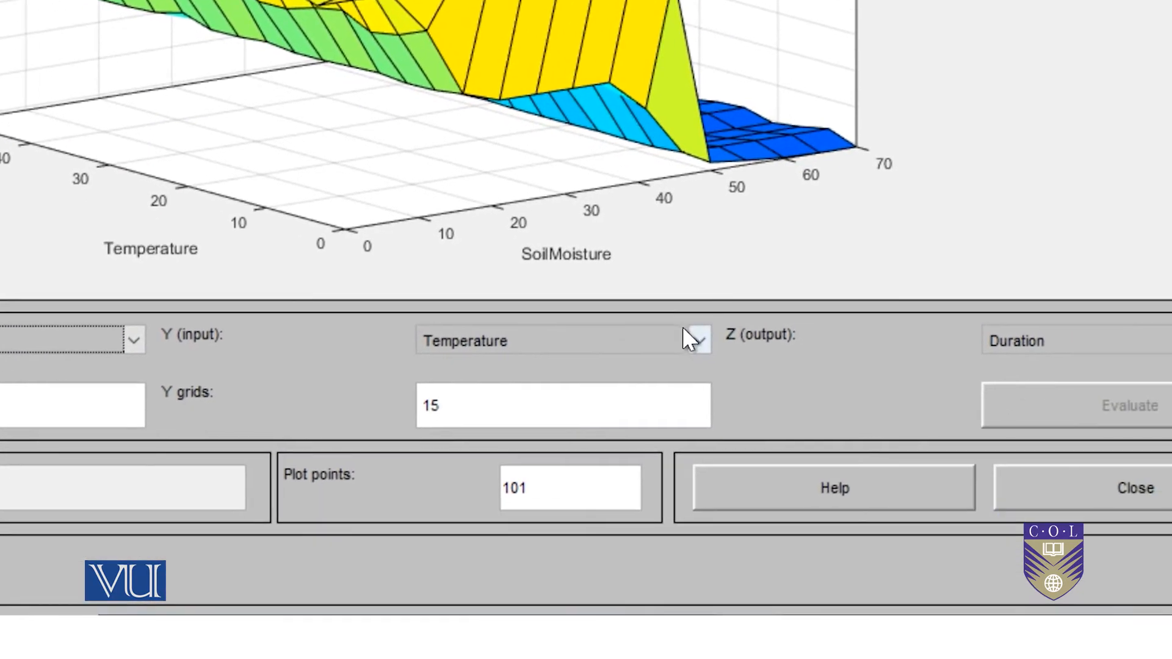
{"action": "left_click", "coordinate": [876, 571]}
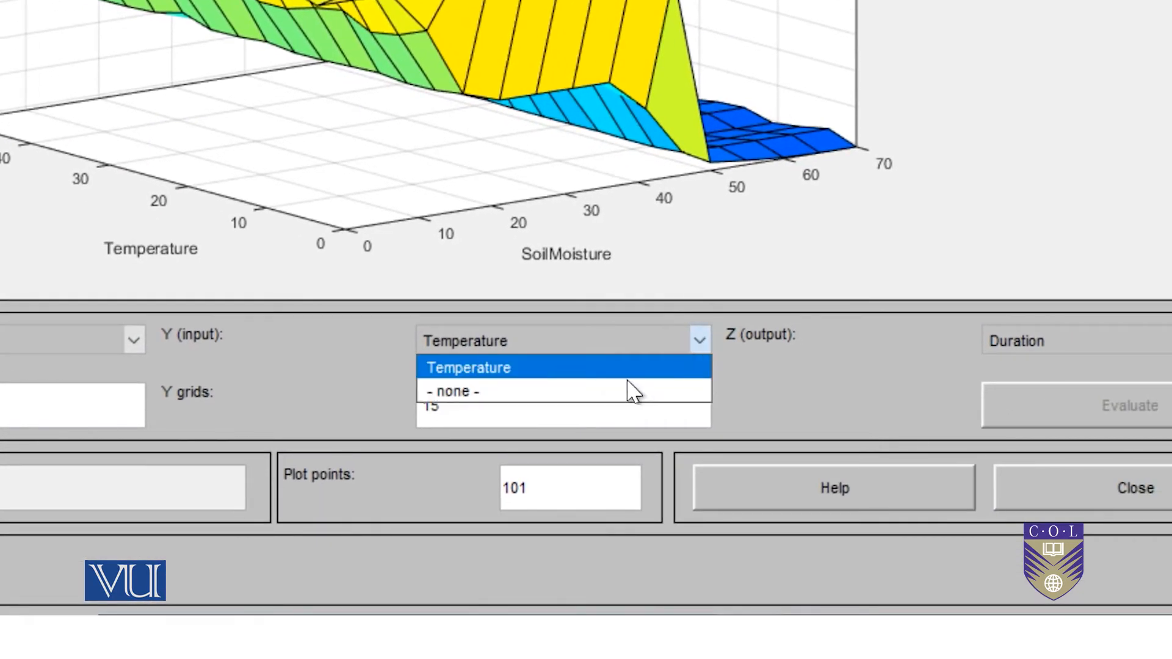
{"action": "left_click", "coordinate": [823, 626]}
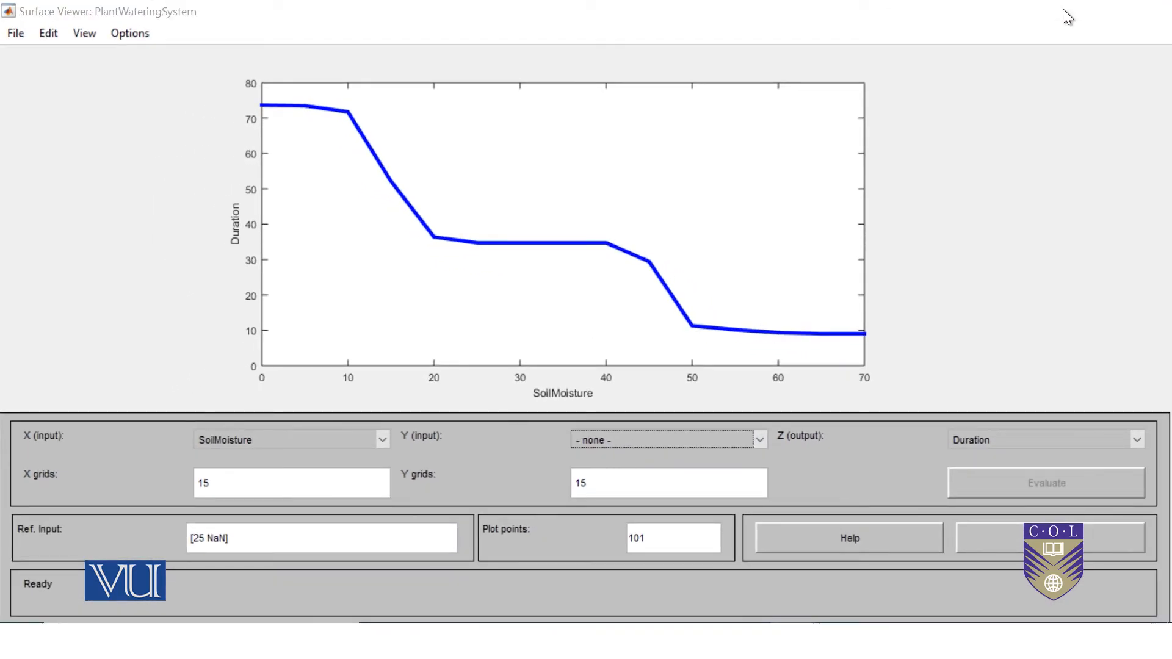
- Minimise the Surface Viewer and the other open windows to return to the PlantWateringSystem designer
{"action": "left_click", "coordinate": [1063, 9]}
{"action": "left_click", "coordinate": [1064, 10]}
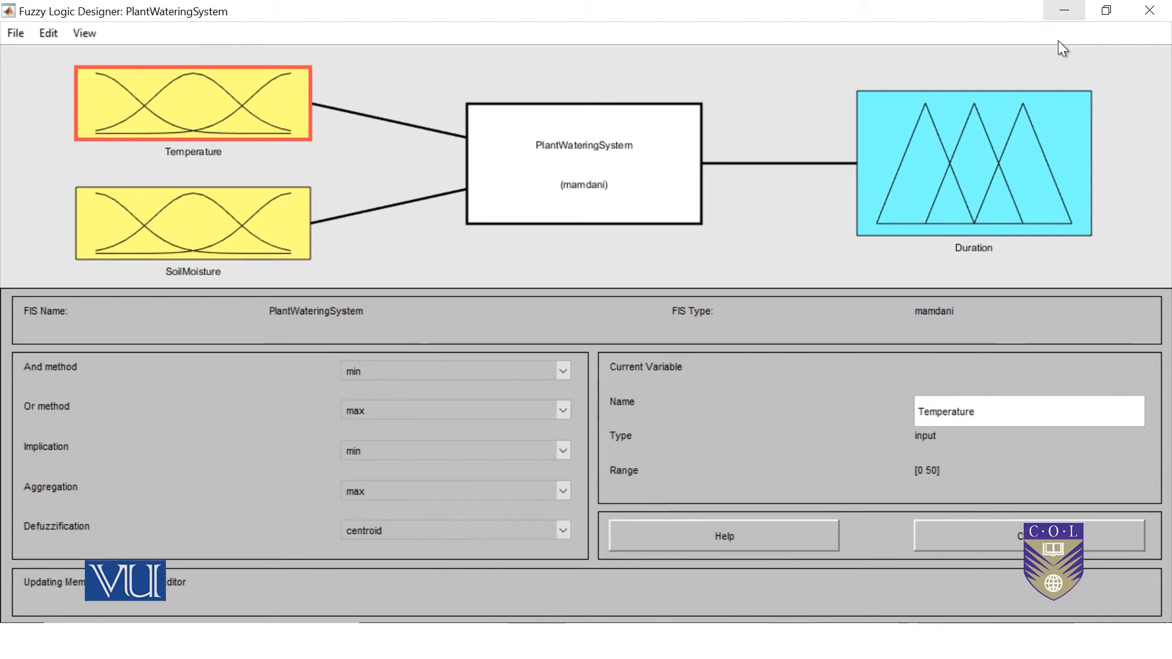